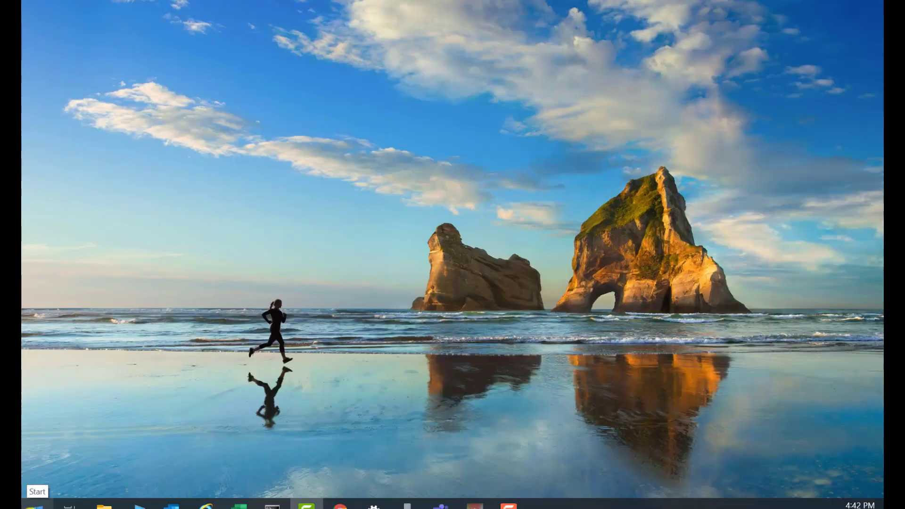
Launch Custom Modulation 2021 from the Keysight Signal Studio Pro group in the Start menu
{"action": "left_click", "coordinate": [35, 506]}
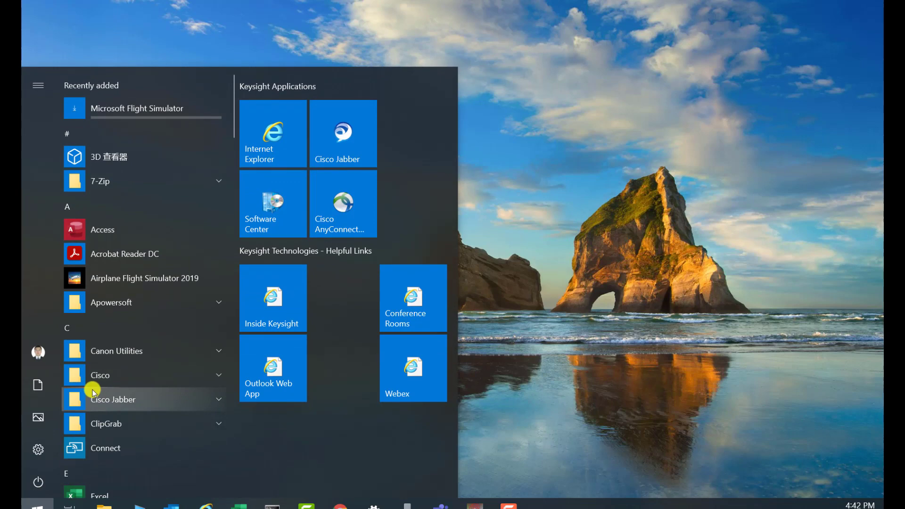
{"action": "scroll", "coordinate": [128, 337], "scroll_direction": "down", "scroll_amount": 10}
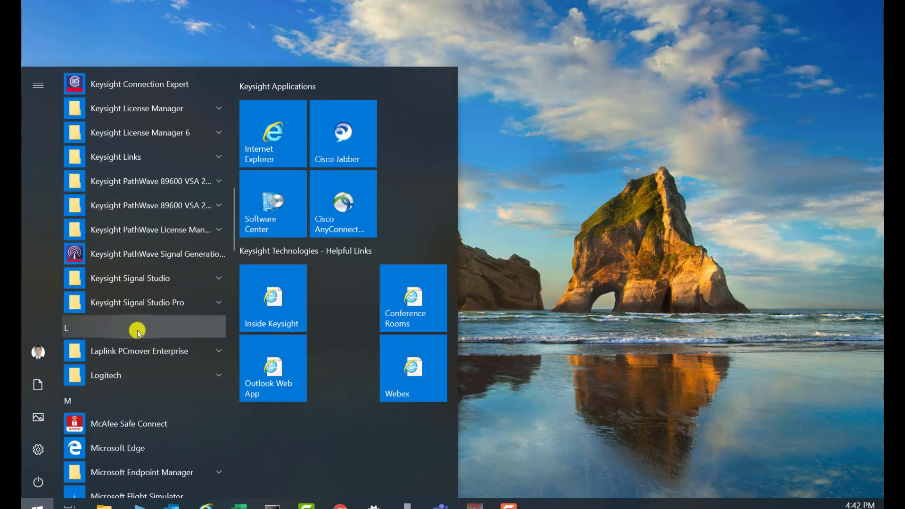
{"action": "left_click", "coordinate": [194, 302]}
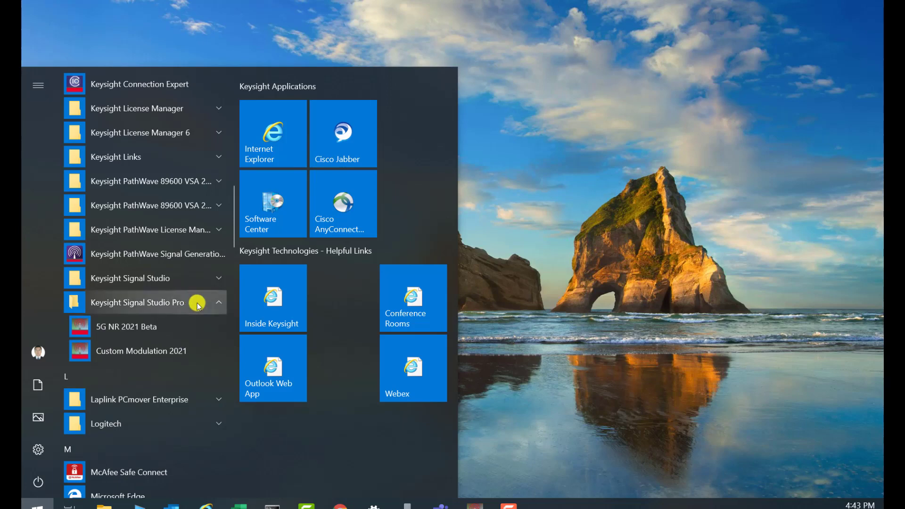
{"action": "left_click", "coordinate": [200, 355]}
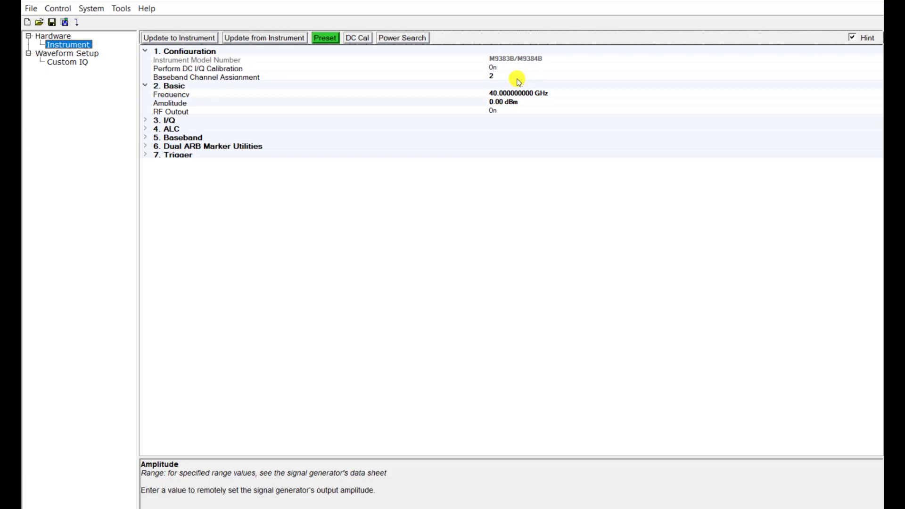
Review the Waveform Setup rows, then show the Custom IQ QPSK header and 256APSK 116/180 data segments
{"action": "left_click", "coordinate": [543, 102]}
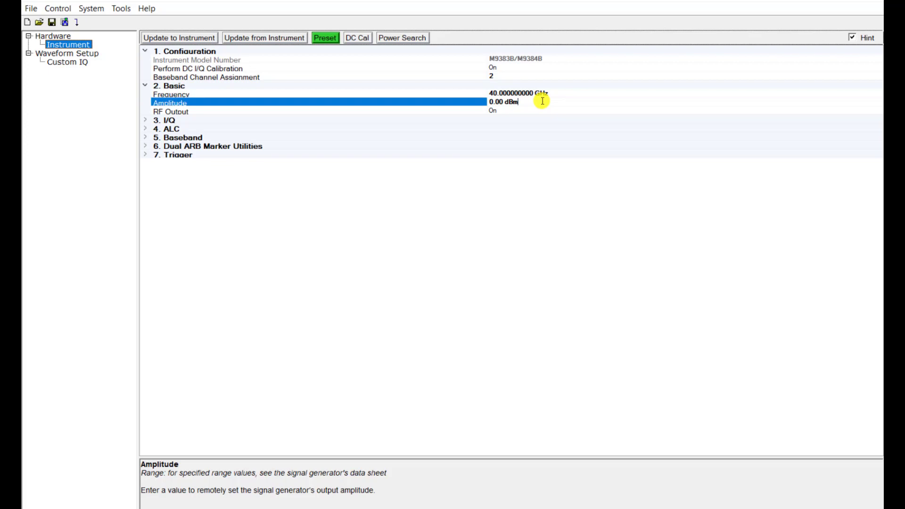
{"action": "left_click", "coordinate": [77, 55]}
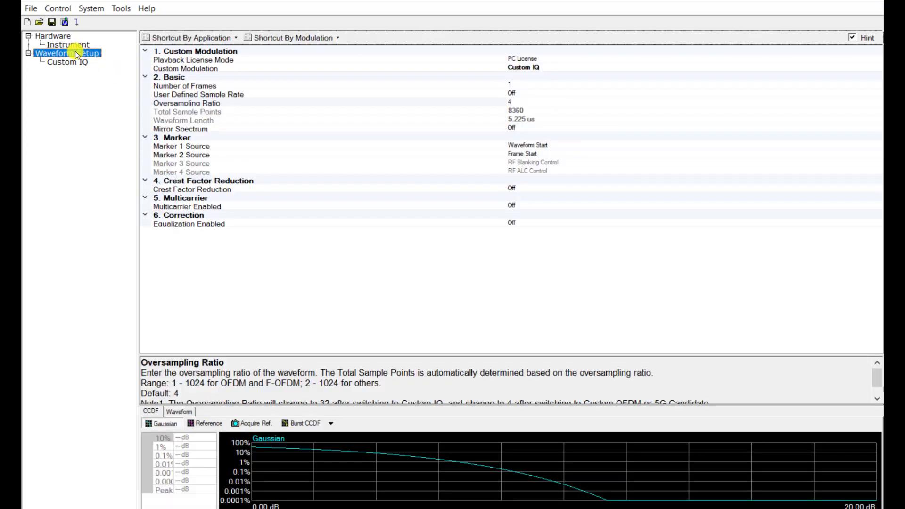
{"action": "left_click", "coordinate": [545, 68]}
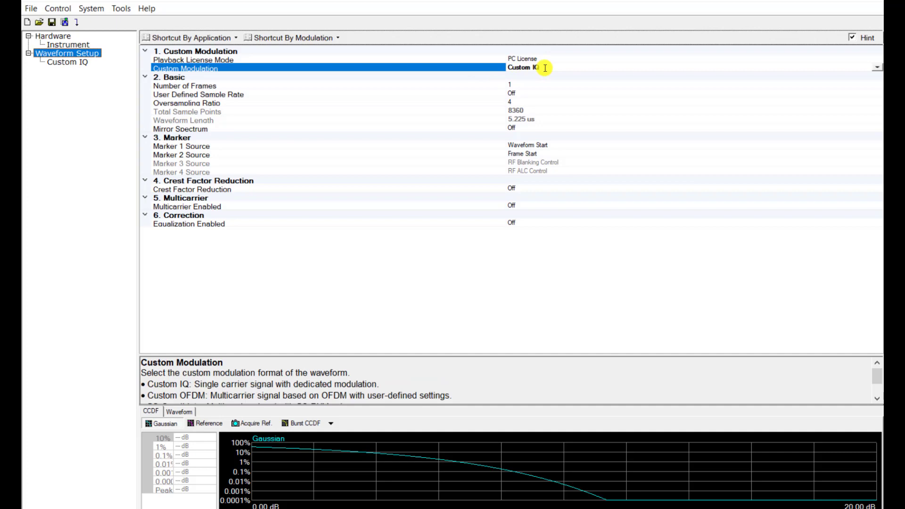
{"action": "left_click", "coordinate": [532, 103]}
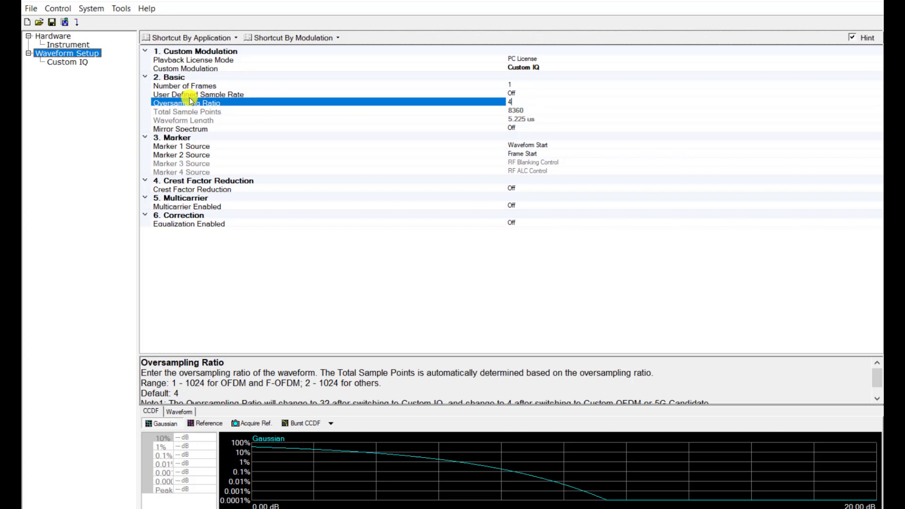
{"action": "left_click", "coordinate": [70, 62]}
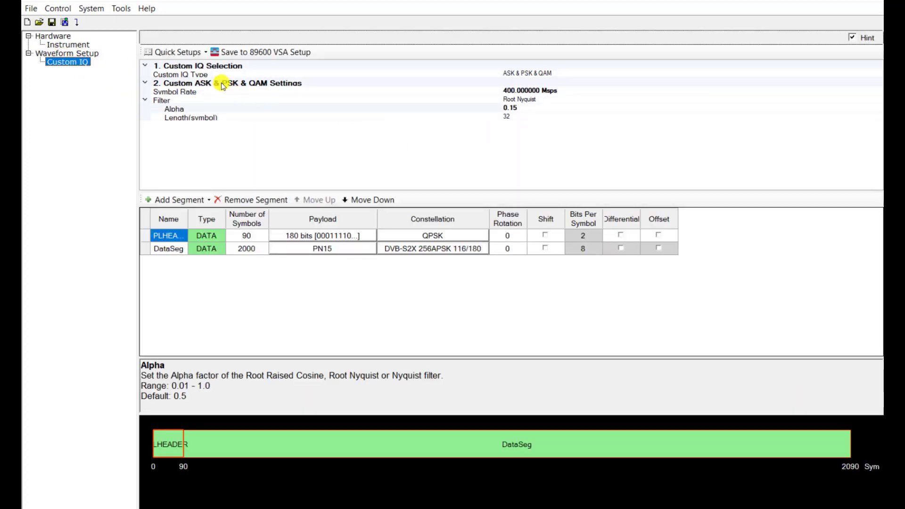
{"action": "left_click", "coordinate": [203, 51]}
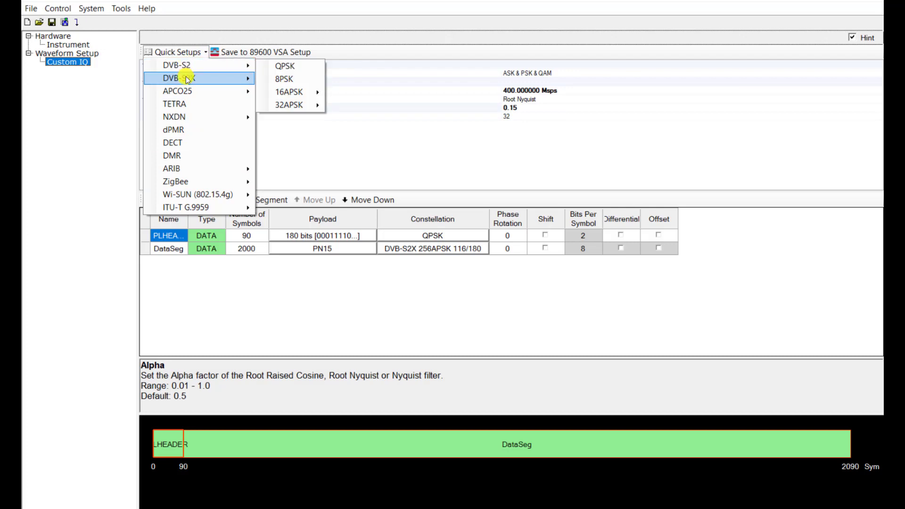
{"action": "mouse_move", "coordinate": [187, 78]}
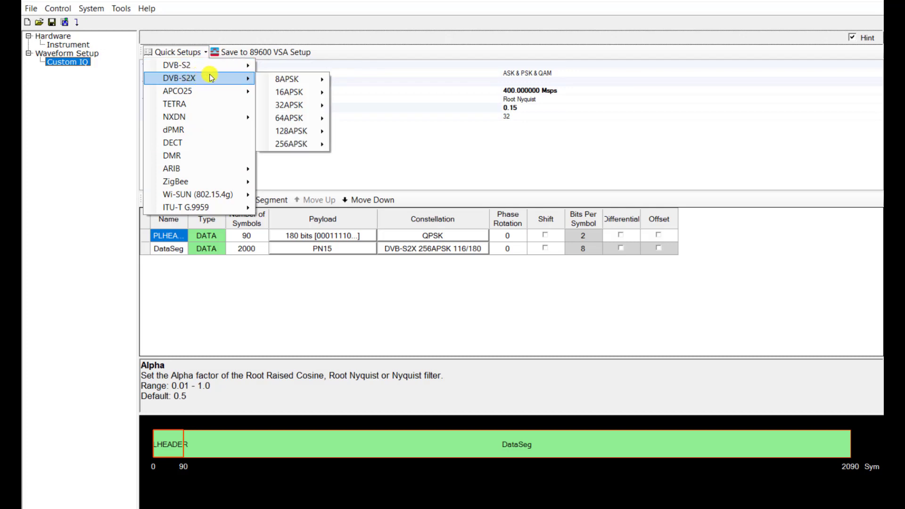
{"action": "mouse_move", "coordinate": [261, 79]}
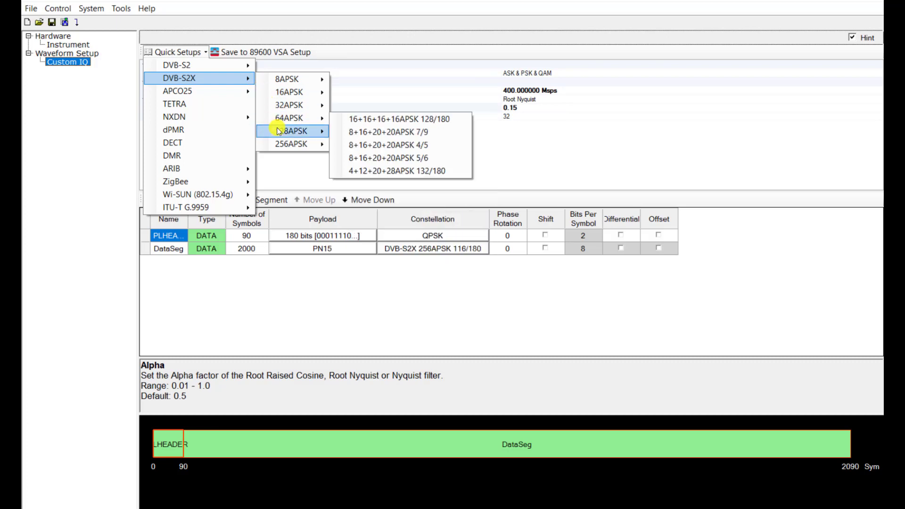
{"action": "mouse_move", "coordinate": [284, 143]}
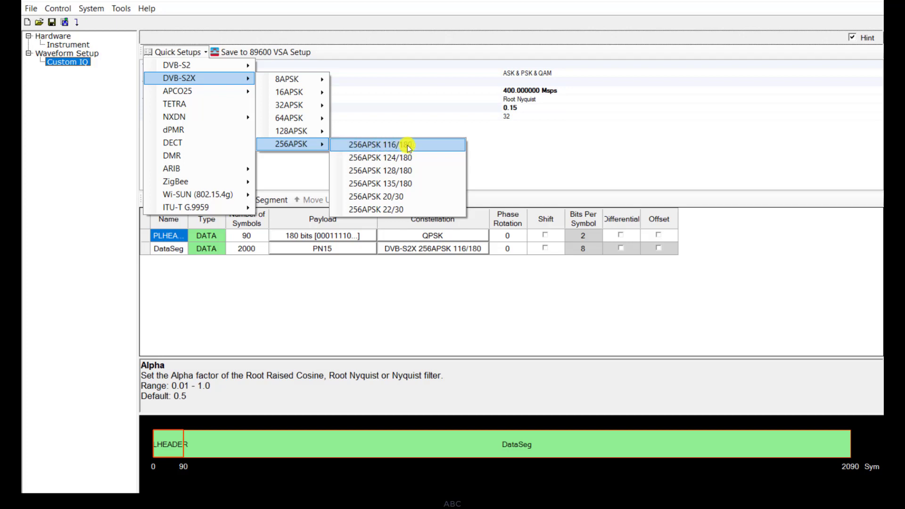
{"action": "left_click", "coordinate": [509, 148]}
{"action": "left_click", "coordinate": [573, 90]}
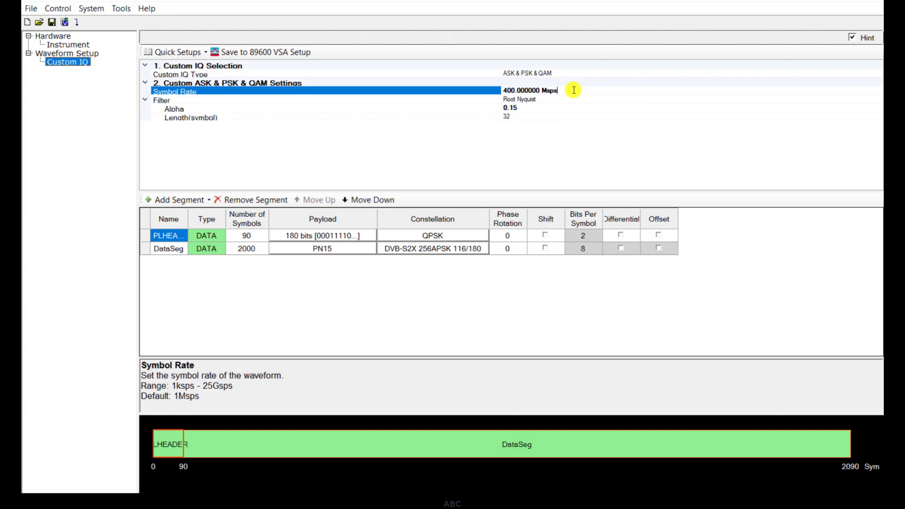
Select the filter Alpha value and download the DVB-S2X waveform to the signal generator
{"action": "left_click", "coordinate": [566, 109]}
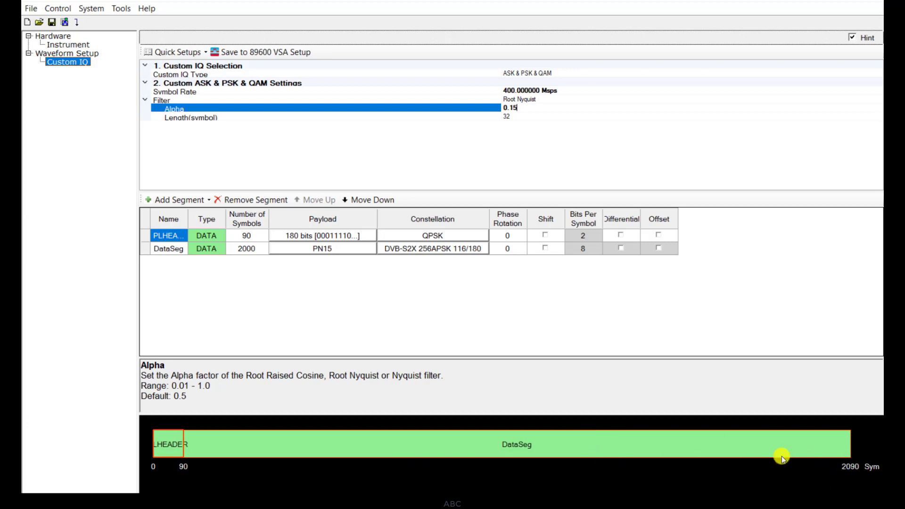
{"action": "left_click", "coordinate": [74, 23]}
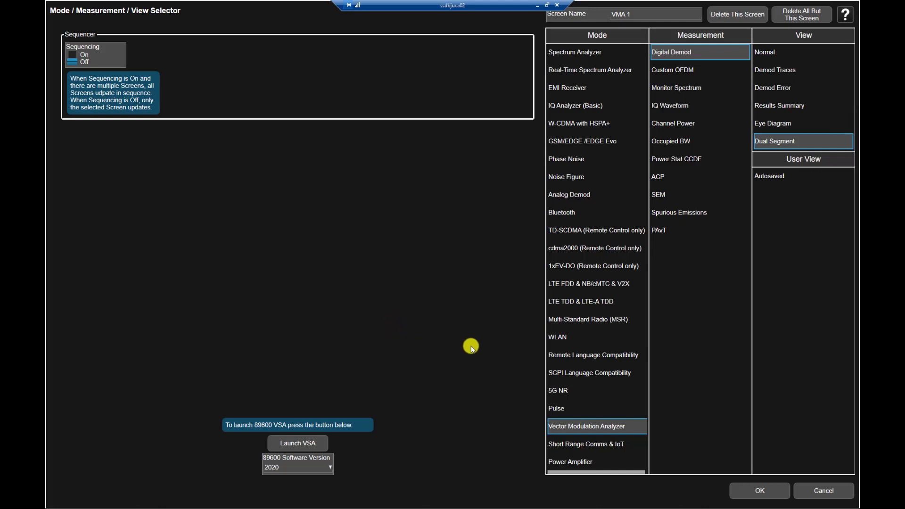
Choose Vector Modulation Analyzer mode with the Digital Demod Dual Segment view and confirm
{"action": "left_click", "coordinate": [587, 141]}
{"action": "left_click", "coordinate": [578, 194]}
{"action": "left_click", "coordinate": [571, 426]}
{"action": "left_click", "coordinate": [797, 488]}
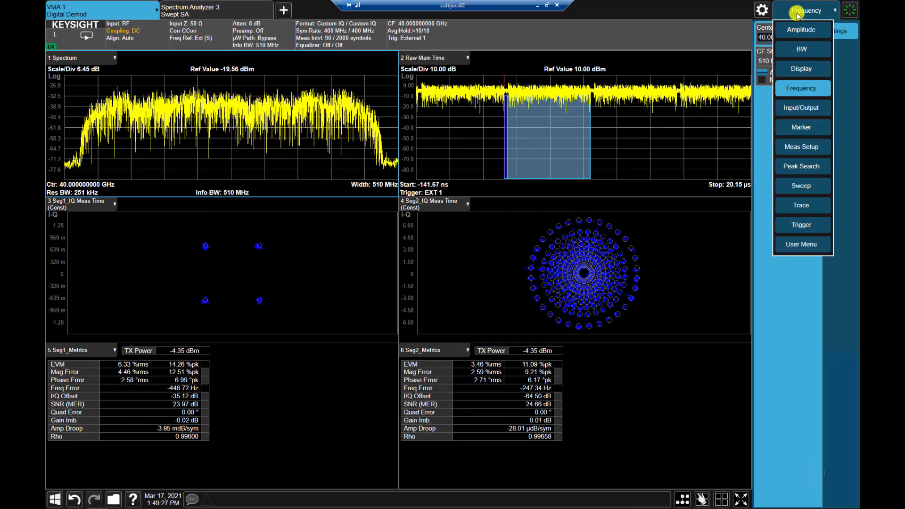
Move from Frequency to Meas Setup and show the Meas Standard tab with DVB-S2X 256-APSK 116/180
{"action": "left_click", "coordinate": [788, 90]}
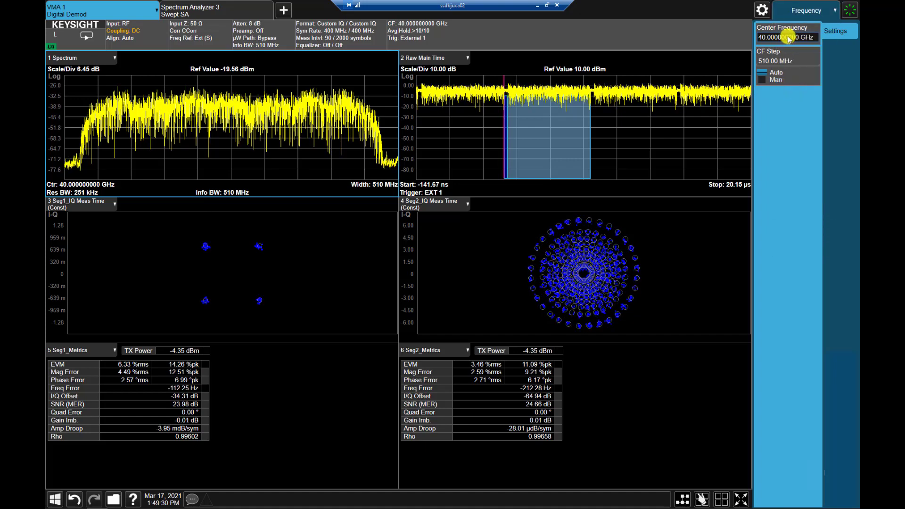
{"action": "left_click", "coordinate": [802, 10]}
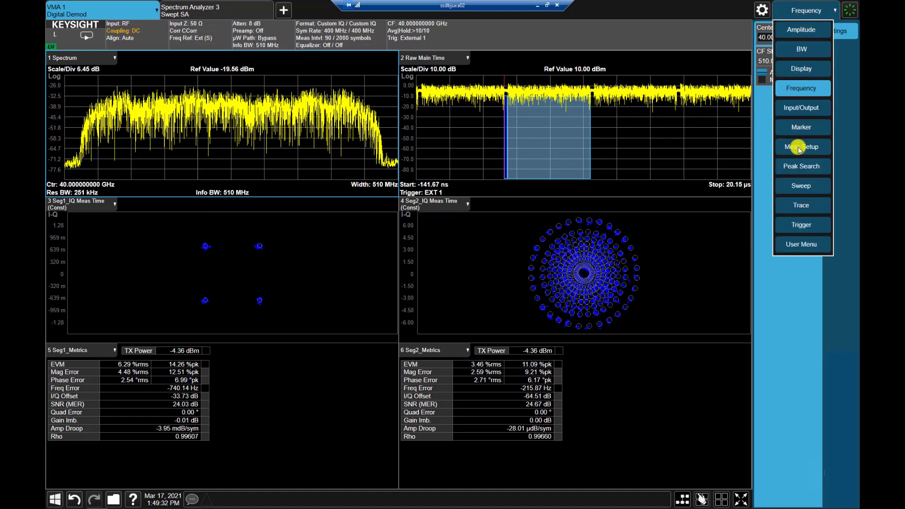
{"action": "left_click", "coordinate": [801, 147]}
{"action": "left_click", "coordinate": [837, 56]}
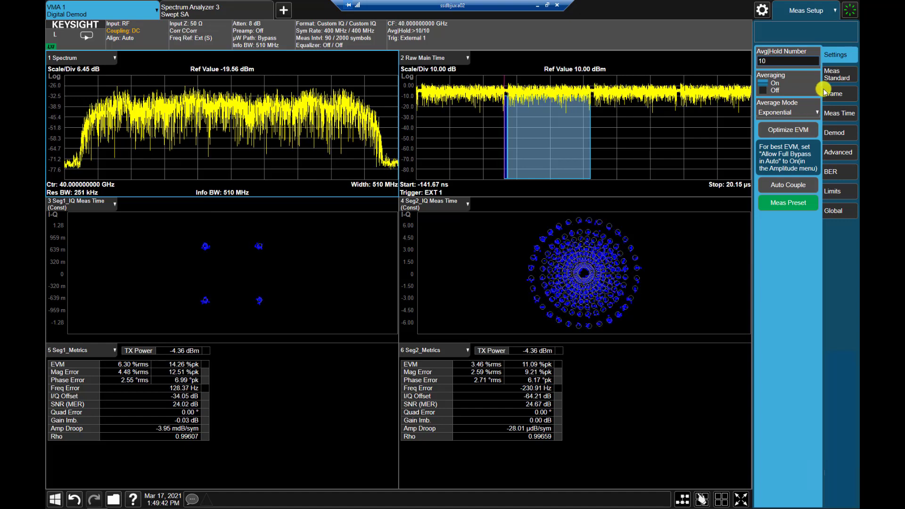
{"action": "left_click", "coordinate": [831, 75]}
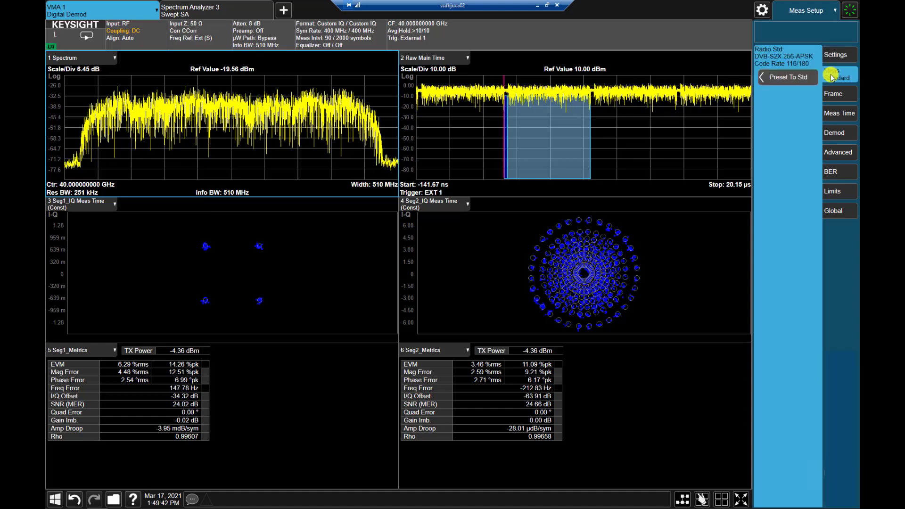
Preset the radio standard to DVB-S2X 256-APSK 116/180 and show segment 2's demod settings
{"action": "left_click", "coordinate": [785, 78]}
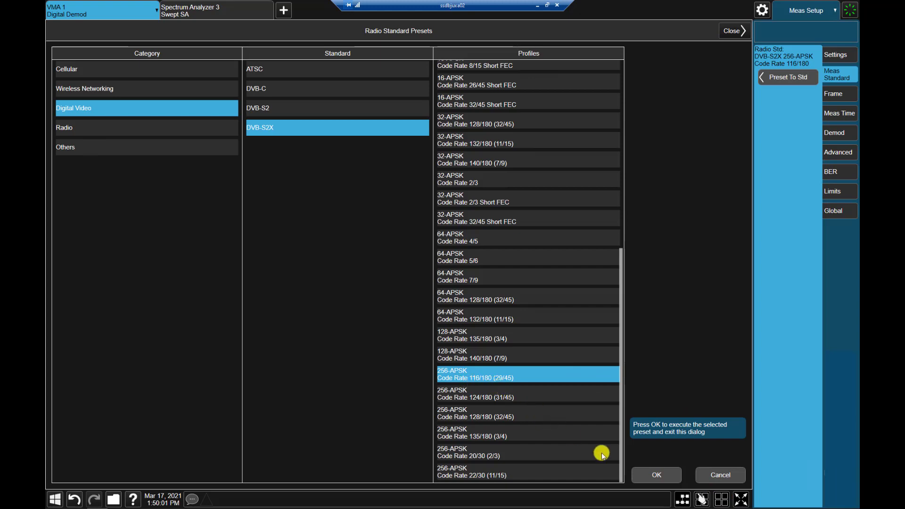
{"action": "left_click", "coordinate": [696, 475]}
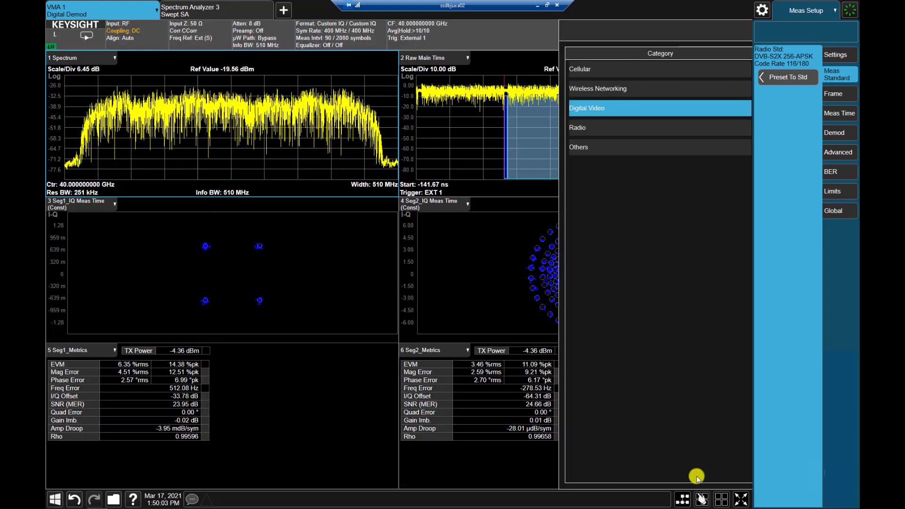
{"action": "left_click", "coordinate": [830, 132]}
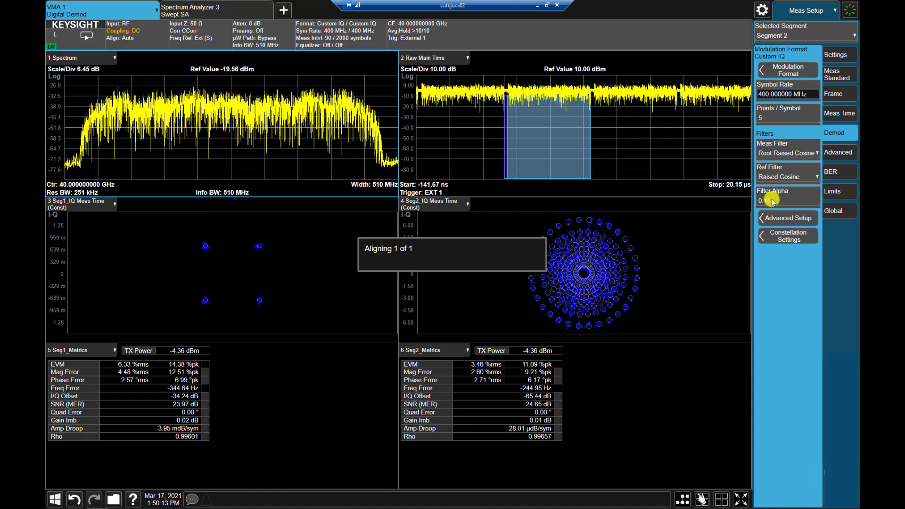
Turn the equalizer on for Segment 2 and Segment 1 in the Format/Sym Rate quick settings
{"action": "left_click", "coordinate": [781, 37]}
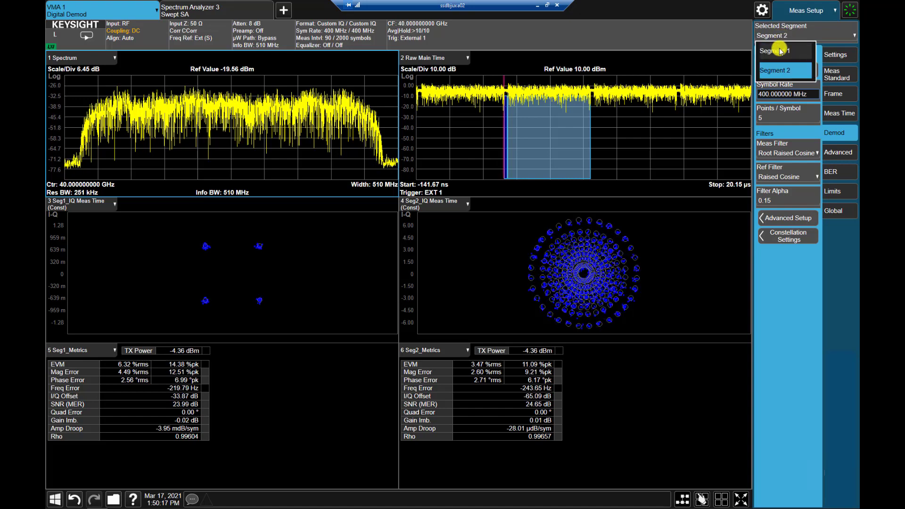
{"action": "left_click", "coordinate": [787, 278]}
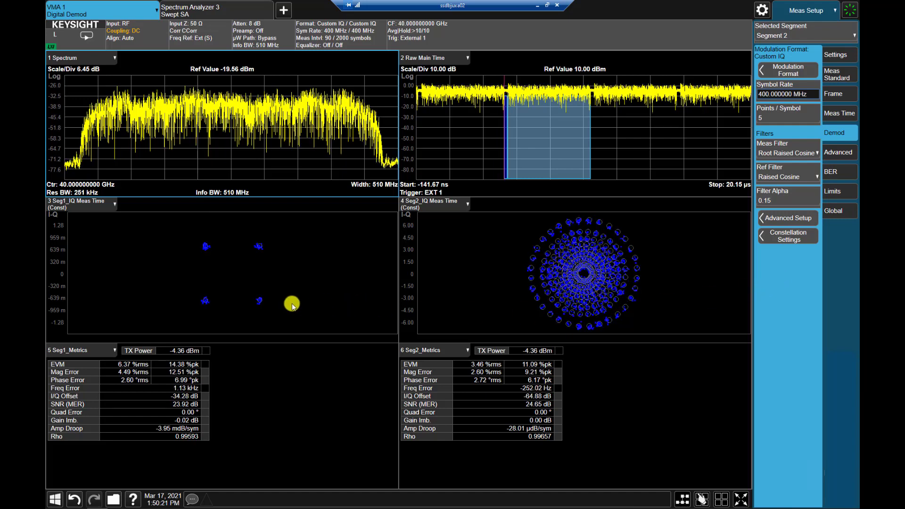
{"action": "left_click", "coordinate": [317, 38]}
{"action": "left_click", "coordinate": [307, 160]}
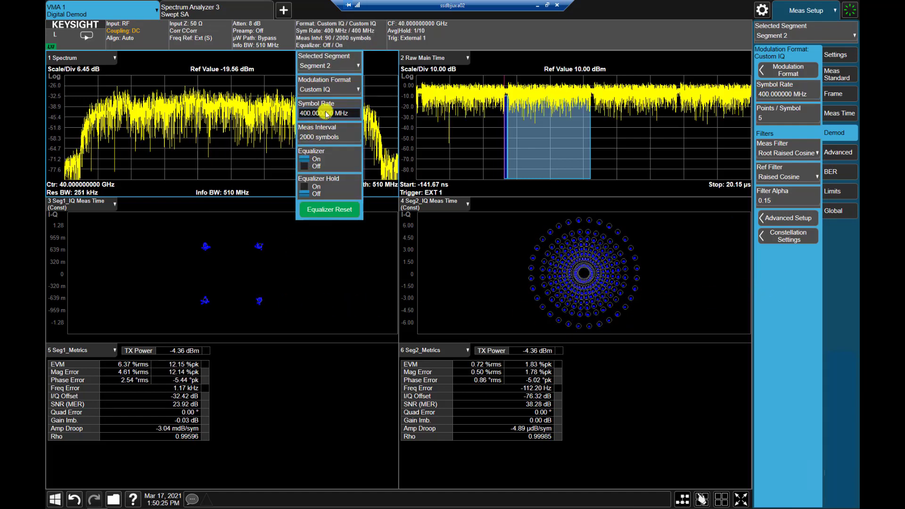
{"action": "left_click", "coordinate": [334, 66]}
{"action": "left_click", "coordinate": [324, 94]}
{"action": "left_click", "coordinate": [308, 160]}
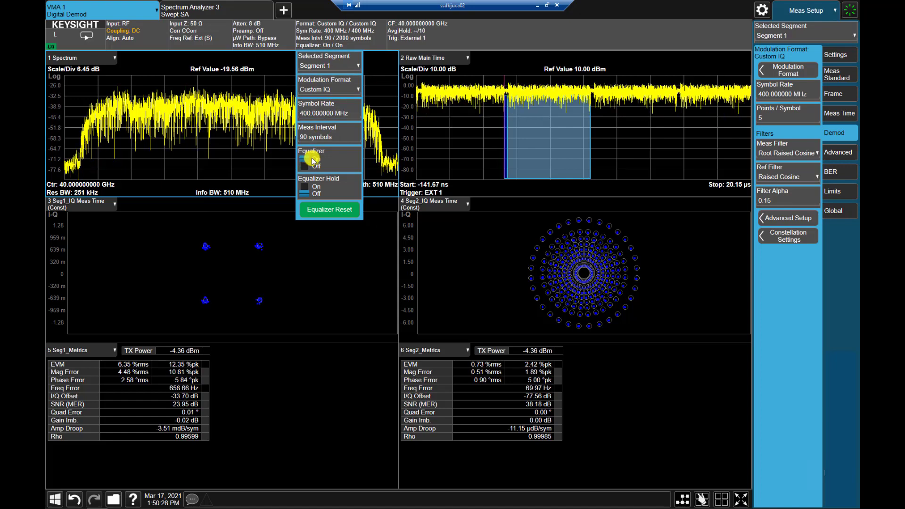
{"action": "left_click", "coordinate": [376, 254]}
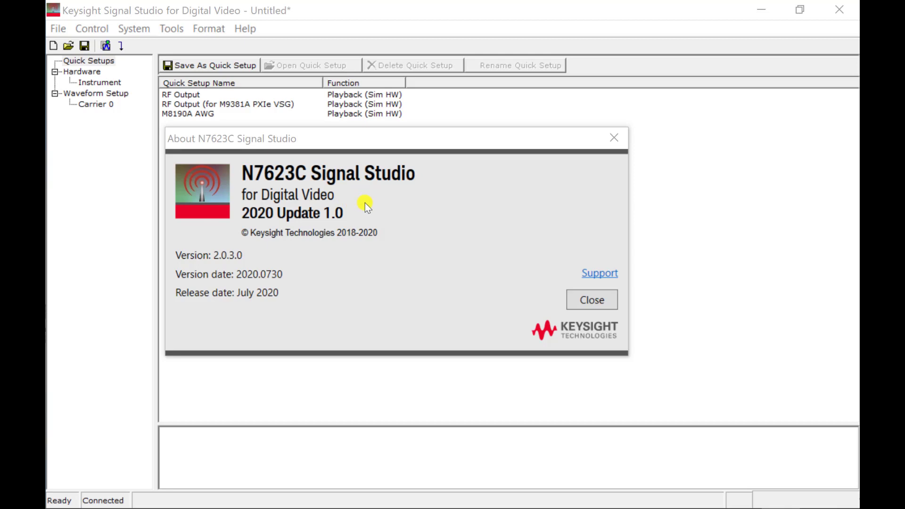
Close the About box, keep DVB-S2/S2X as the format, and show the Hardware Instrument settings
{"action": "left_click", "coordinate": [585, 299]}
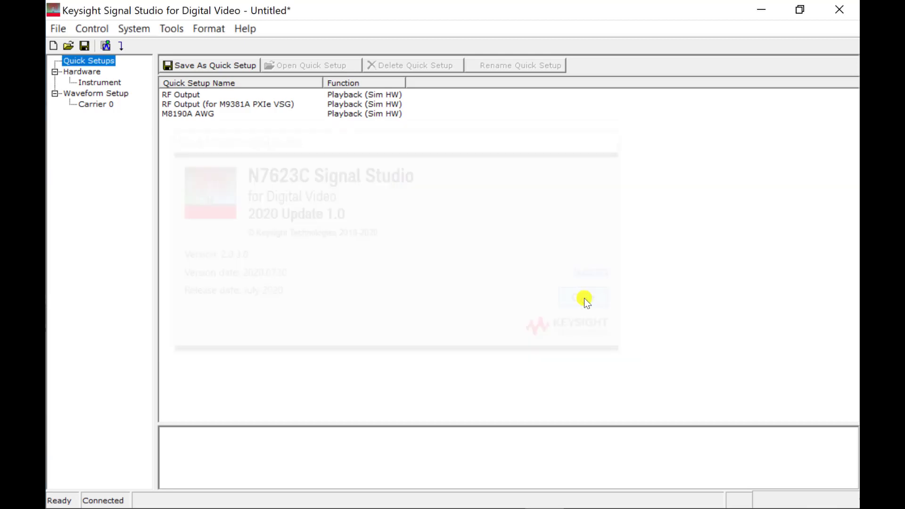
{"action": "left_click", "coordinate": [202, 30]}
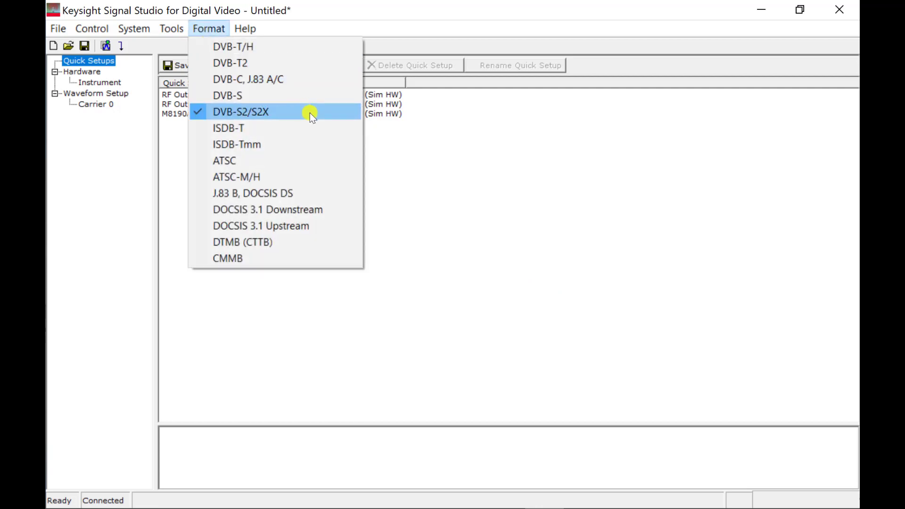
{"action": "left_click", "coordinate": [424, 144]}
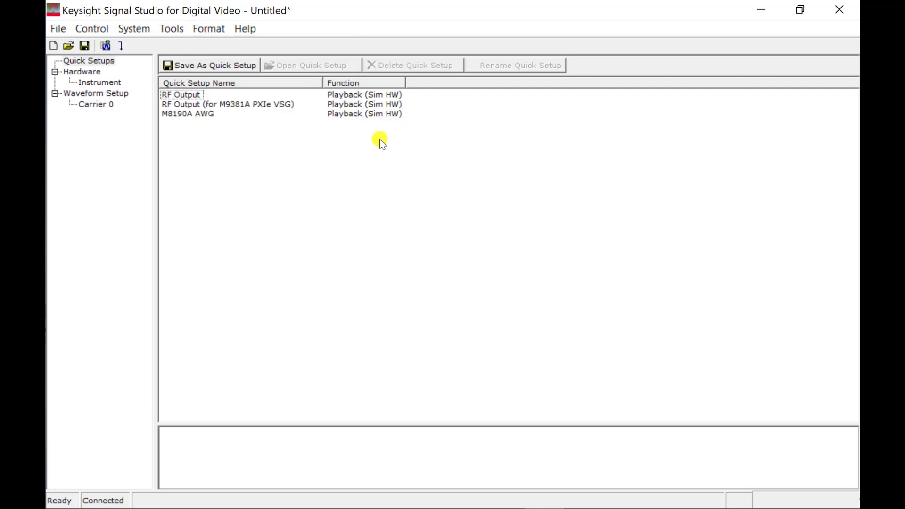
{"action": "left_click", "coordinate": [118, 82]}
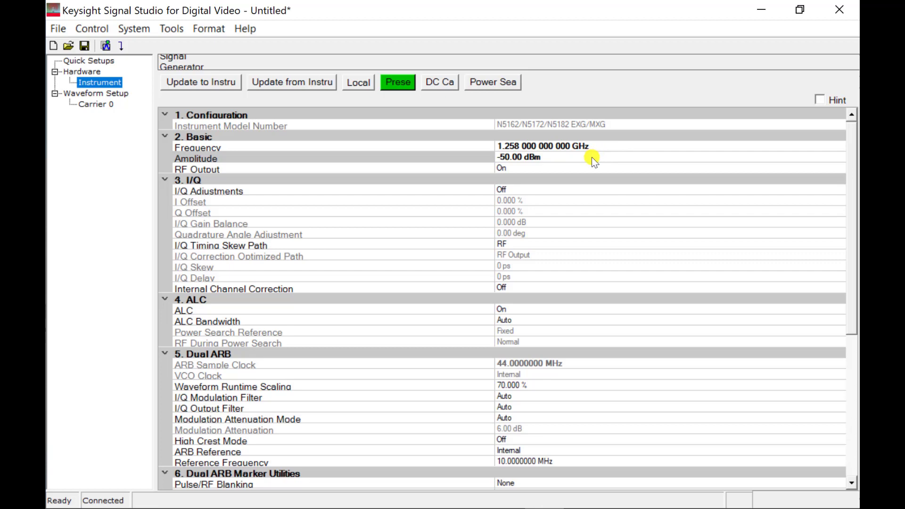
Confirm Carrier 0's payload uses the Demo File data source, then generate and download the waveform
{"action": "left_click", "coordinate": [102, 103]}
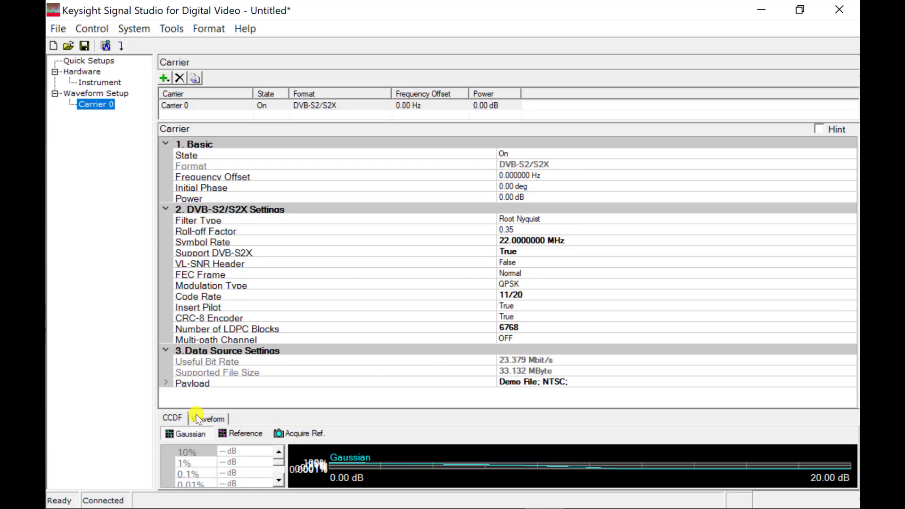
{"action": "left_click", "coordinate": [165, 384]}
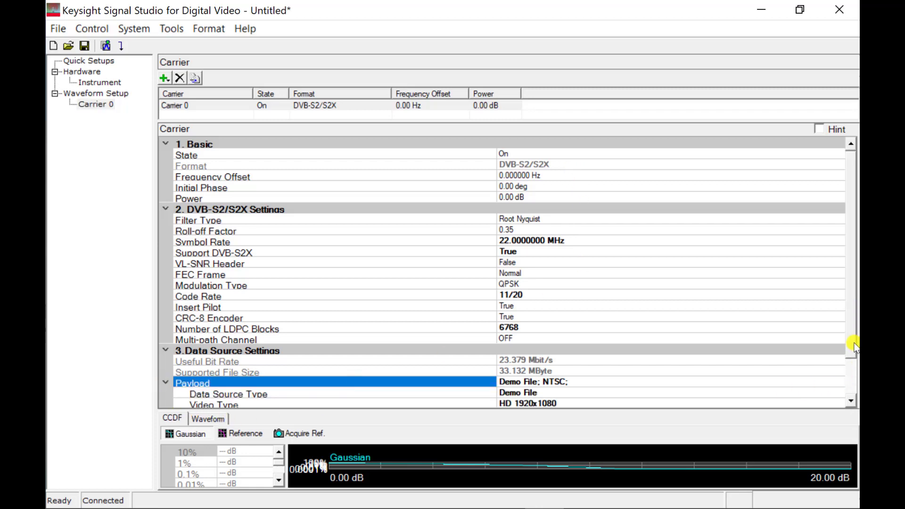
{"action": "scroll", "coordinate": [856, 377], "scroll_direction": "down", "scroll_amount": 1}
{"action": "scroll", "coordinate": [856, 377], "scroll_direction": "down", "scroll_amount": 1}
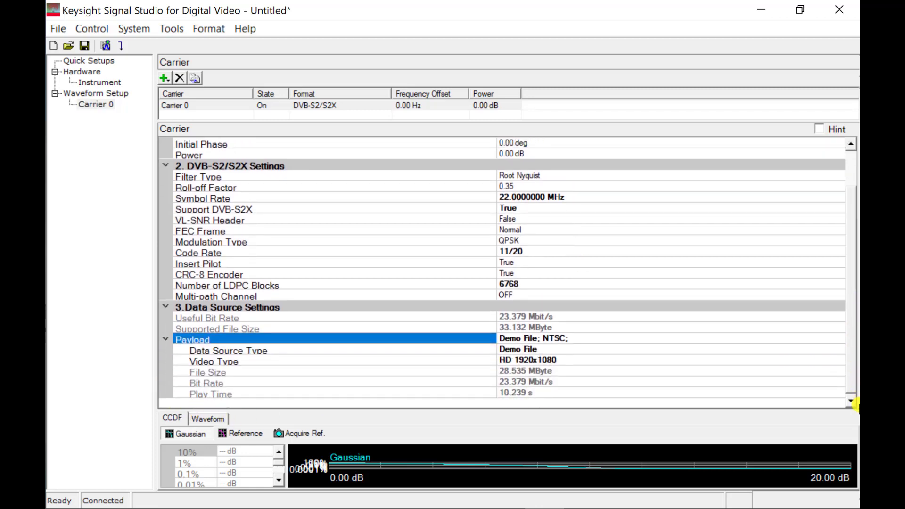
{"action": "left_click", "coordinate": [596, 352]}
{"action": "left_click", "coordinate": [835, 352]}
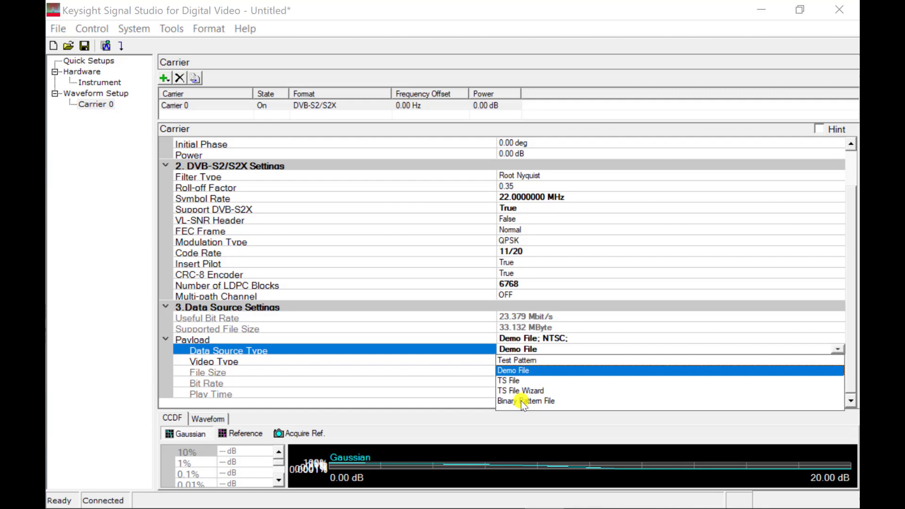
{"action": "left_click", "coordinate": [609, 336]}
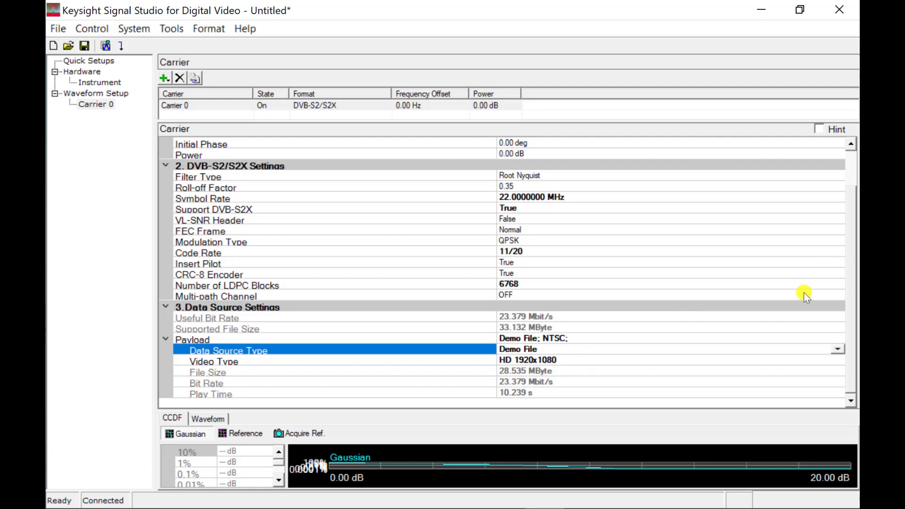
{"action": "left_click", "coordinate": [564, 296]}
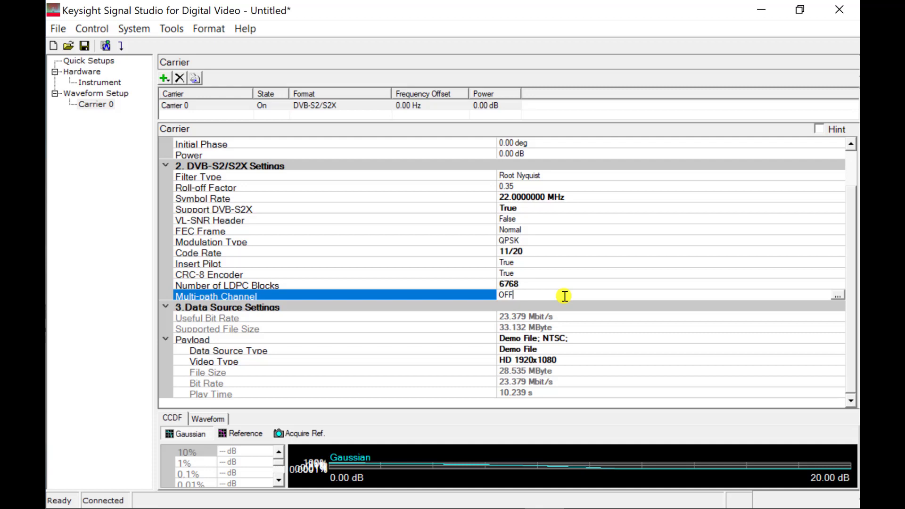
{"action": "left_click", "coordinate": [120, 49]}
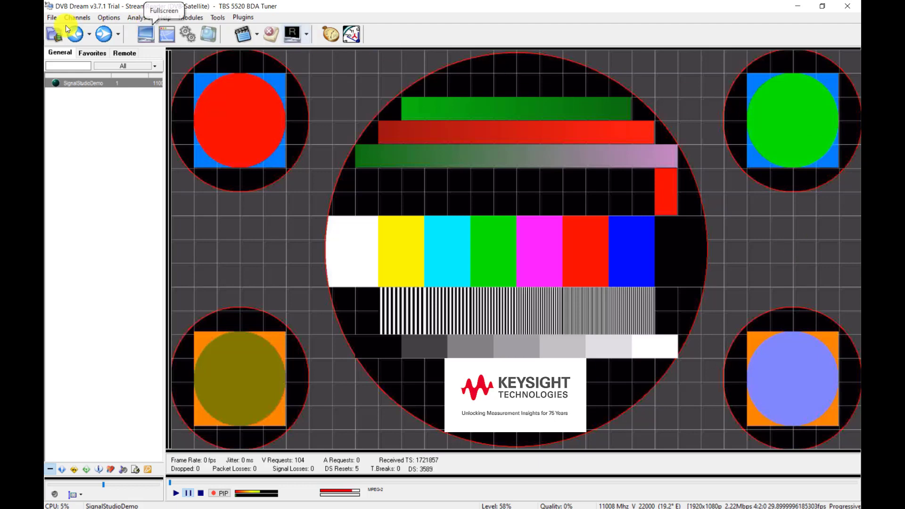
Start a manual channel scan in DVB Dream with 11008 MHz, V, 22000 and QPSK
{"action": "left_click", "coordinate": [78, 18]}
{"action": "left_click", "coordinate": [94, 31]}
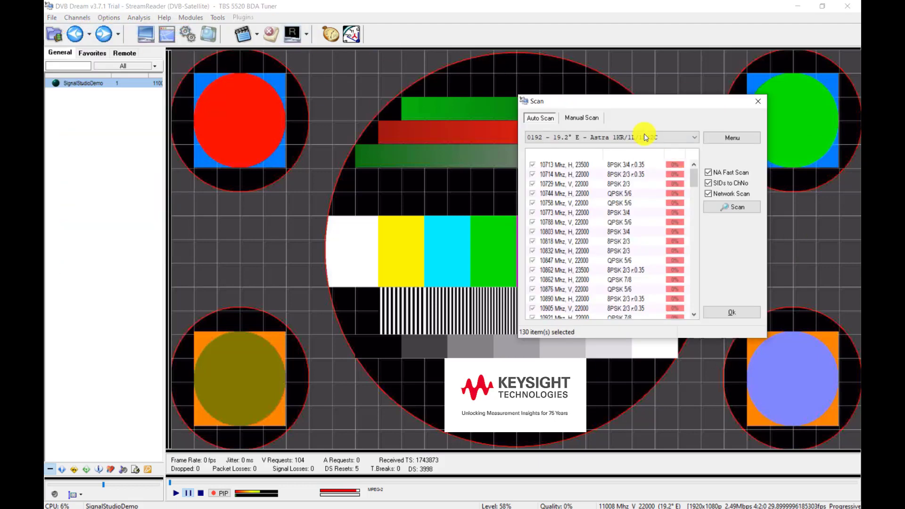
{"action": "left_click", "coordinate": [581, 117]}
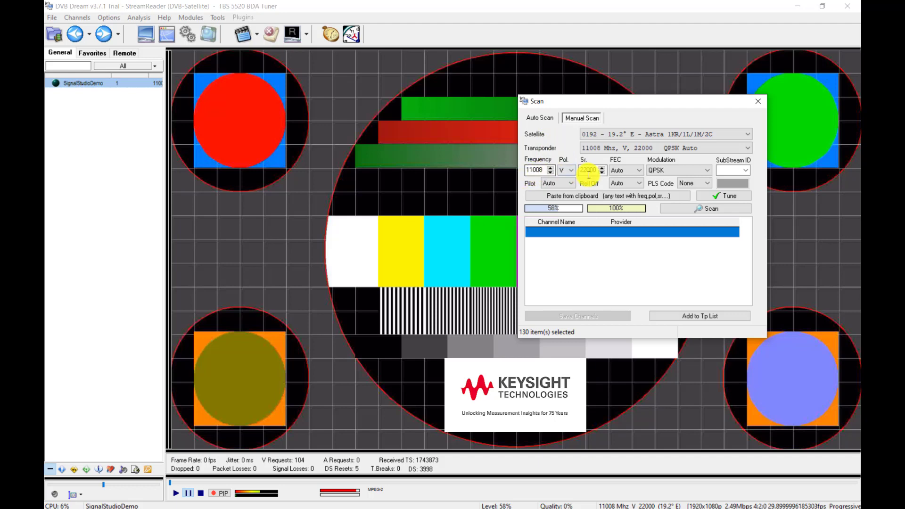
{"action": "left_click", "coordinate": [689, 172]}
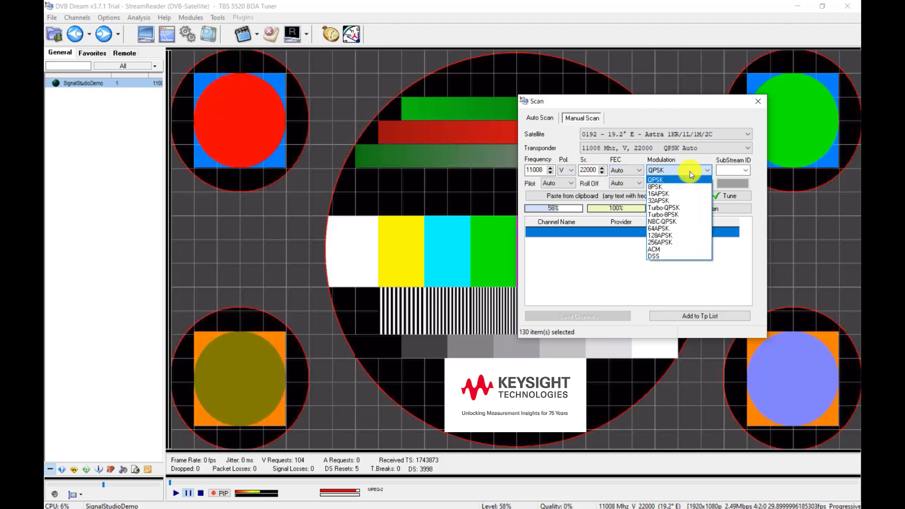
{"action": "left_click", "coordinate": [690, 171]}
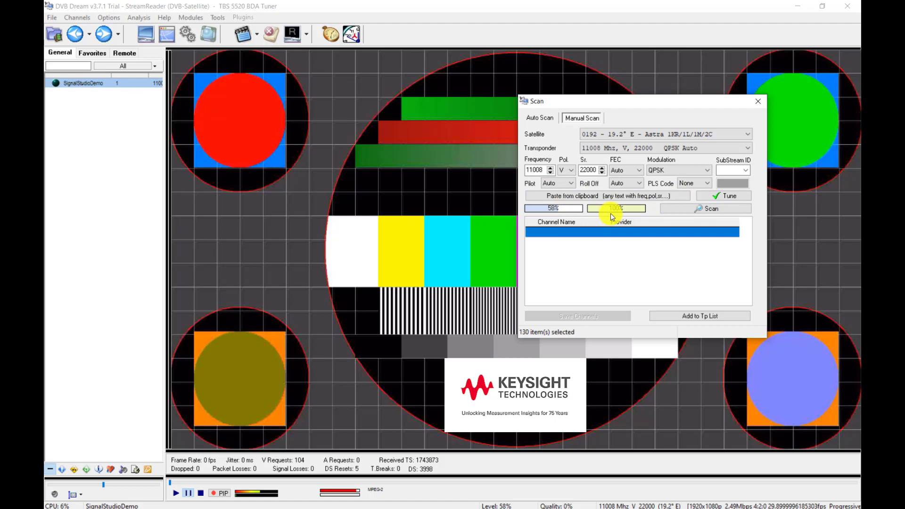
Scan the transponder, save the SignalStudioDemo channel, and close the scan window
{"action": "left_click", "coordinate": [671, 209]}
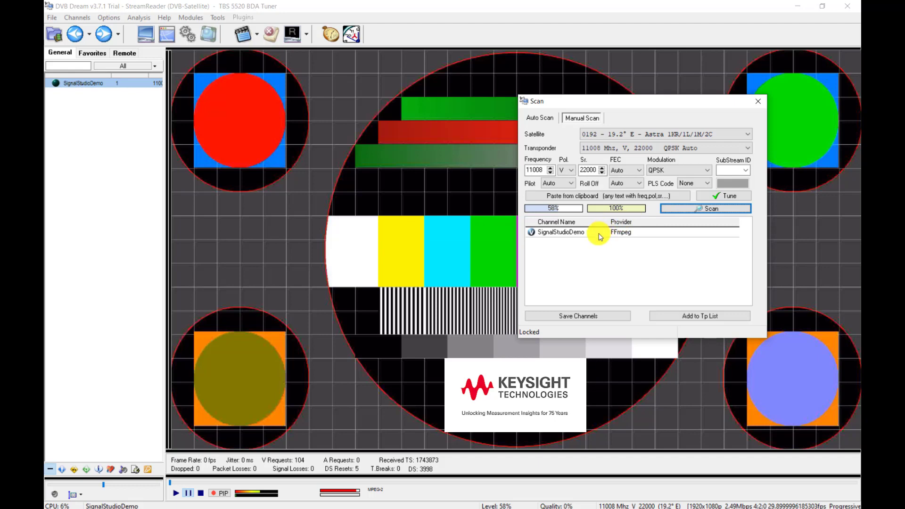
{"action": "left_click", "coordinate": [626, 314]}
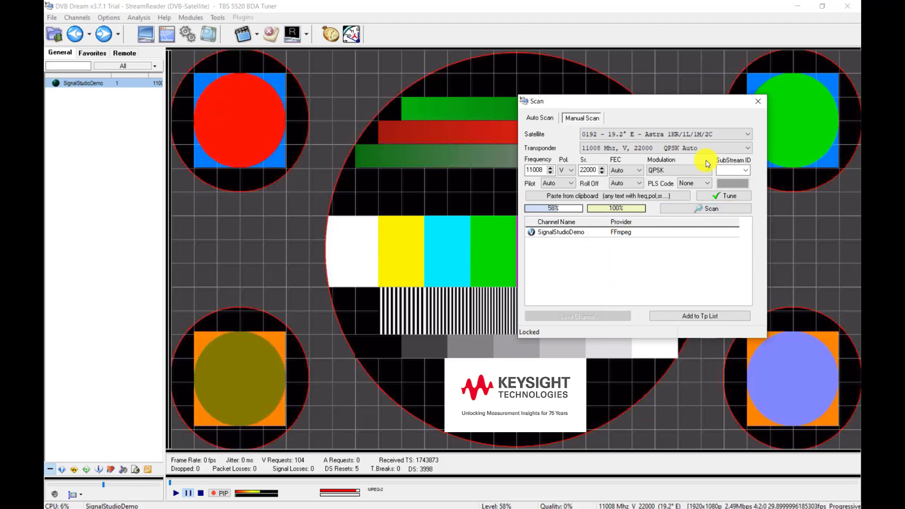
{"action": "left_click", "coordinate": [757, 101]}
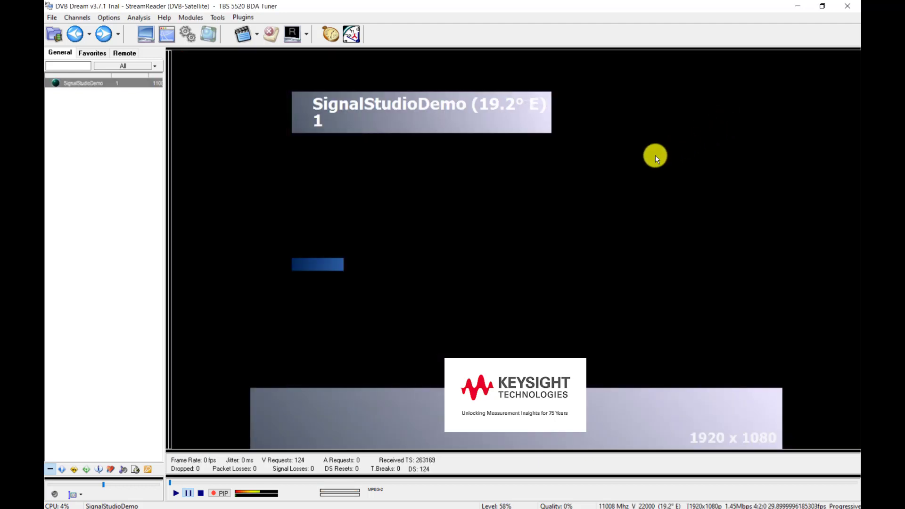